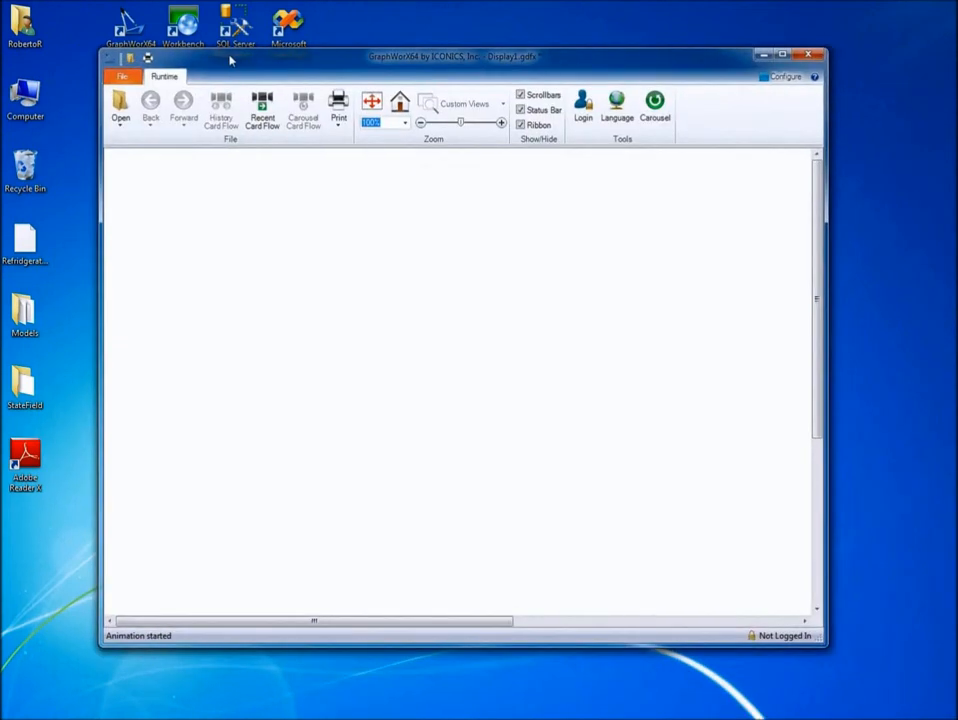
- Maximize the application window and switch Display1 from runtime to configuration mode
{"action": "double_click", "coordinate": [230, 60]}
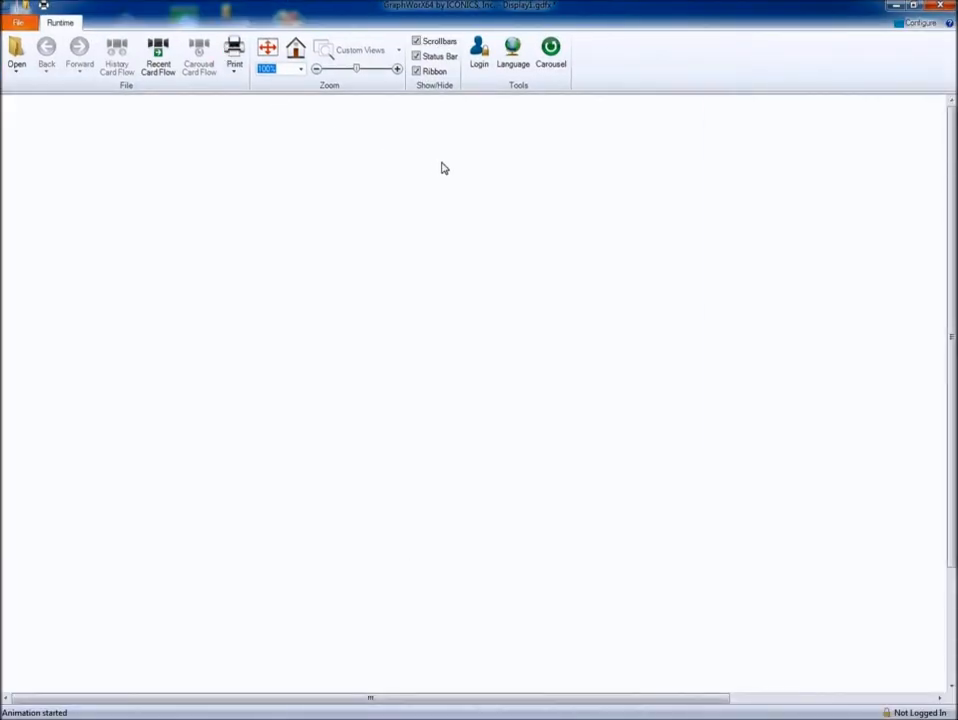
{"action": "left_click", "coordinate": [917, 25]}
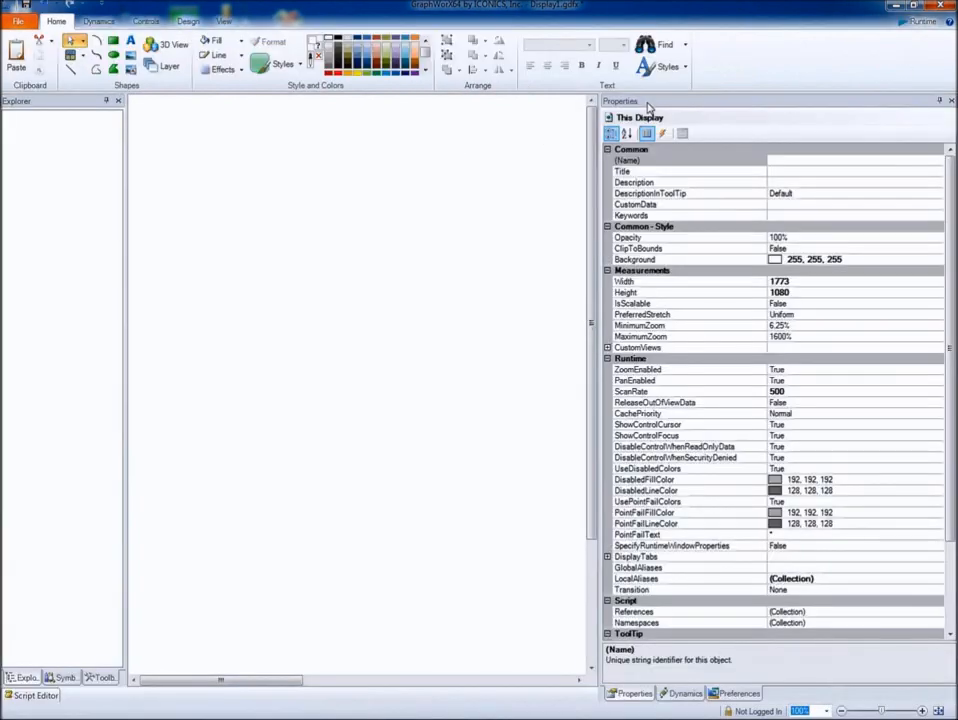
- Set the display's SpecifyRuntimeWindowProperties to True and expand the RuntimeWindowProperties group
{"action": "left_click", "coordinate": [634, 547]}
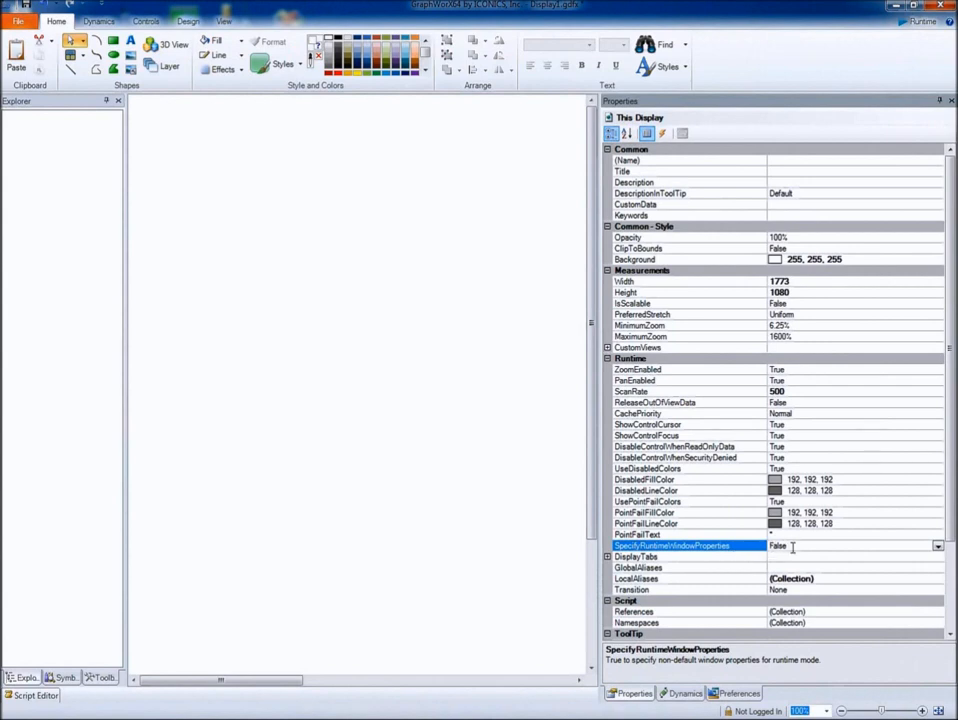
{"action": "double_click", "coordinate": [756, 549]}
{"action": "scroll", "coordinate": [754, 549], "scroll_direction": "down", "scroll_amount": 4}
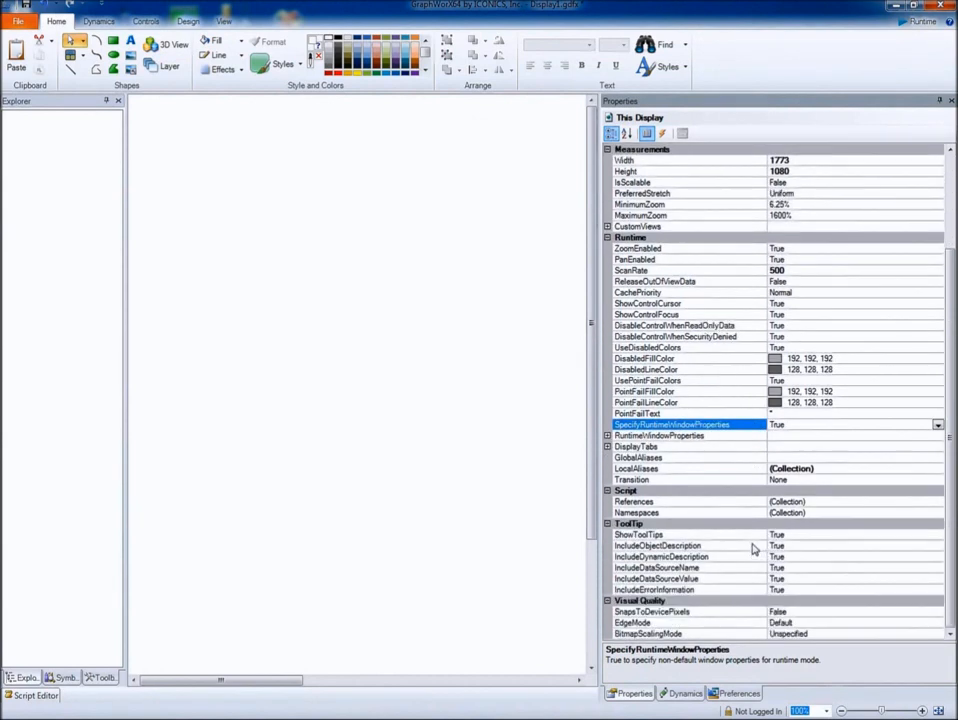
{"action": "double_click", "coordinate": [672, 425]}
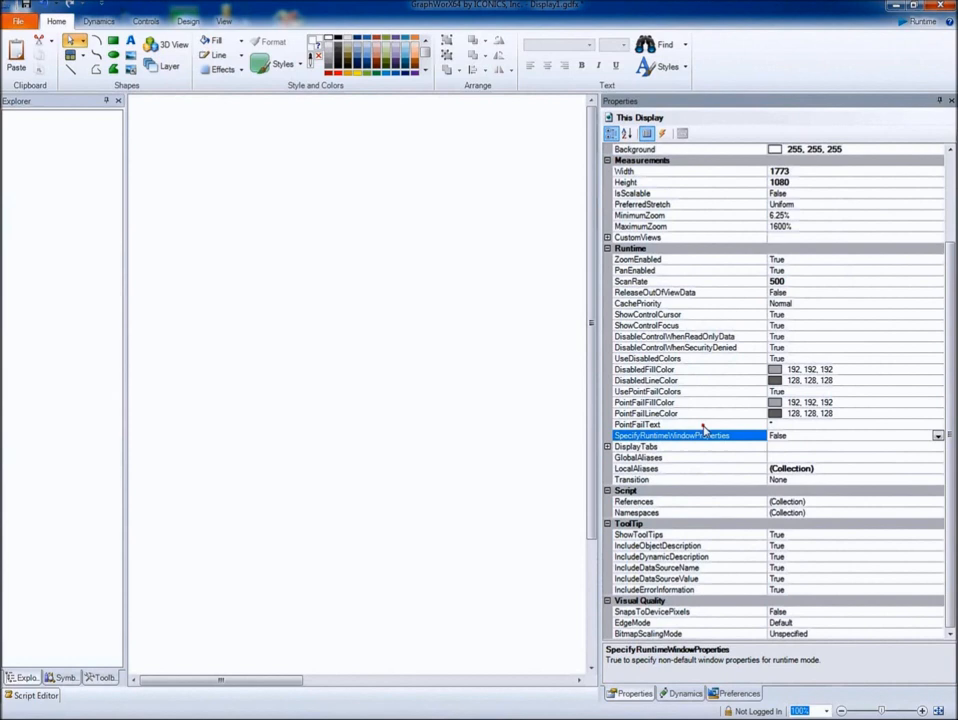
{"action": "double_click", "coordinate": [652, 436]}
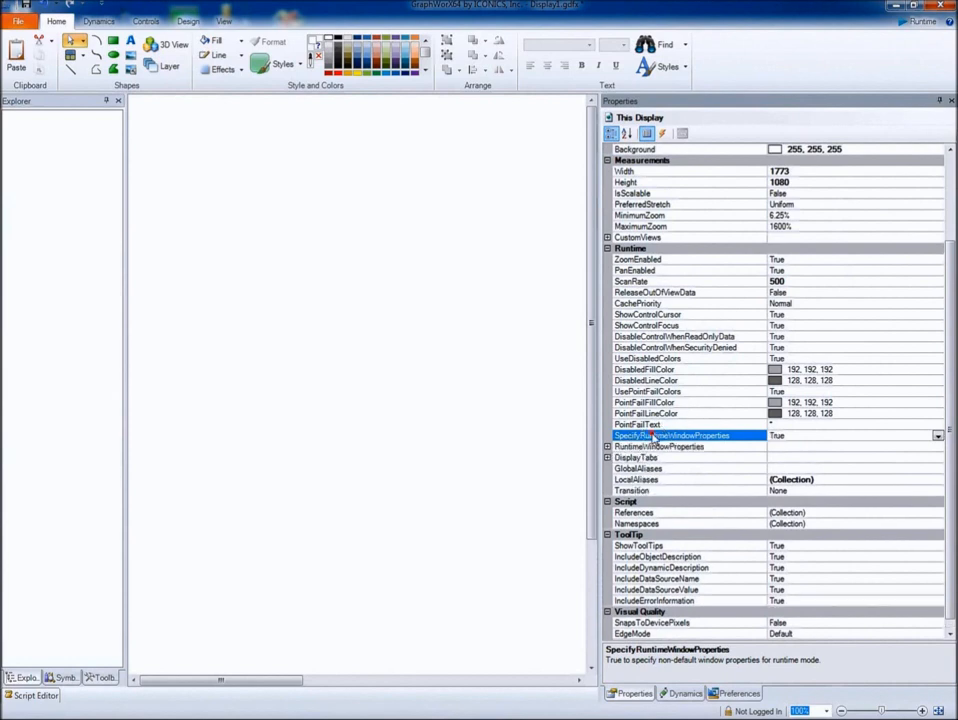
{"action": "left_click", "coordinate": [620, 447]}
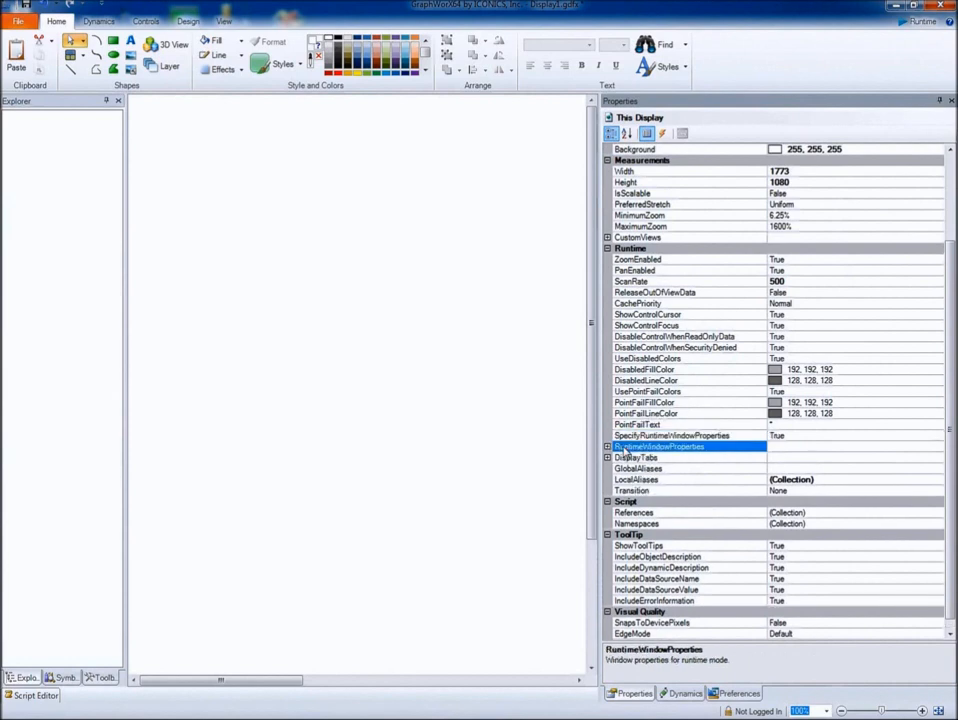
{"action": "left_click", "coordinate": [607, 447]}
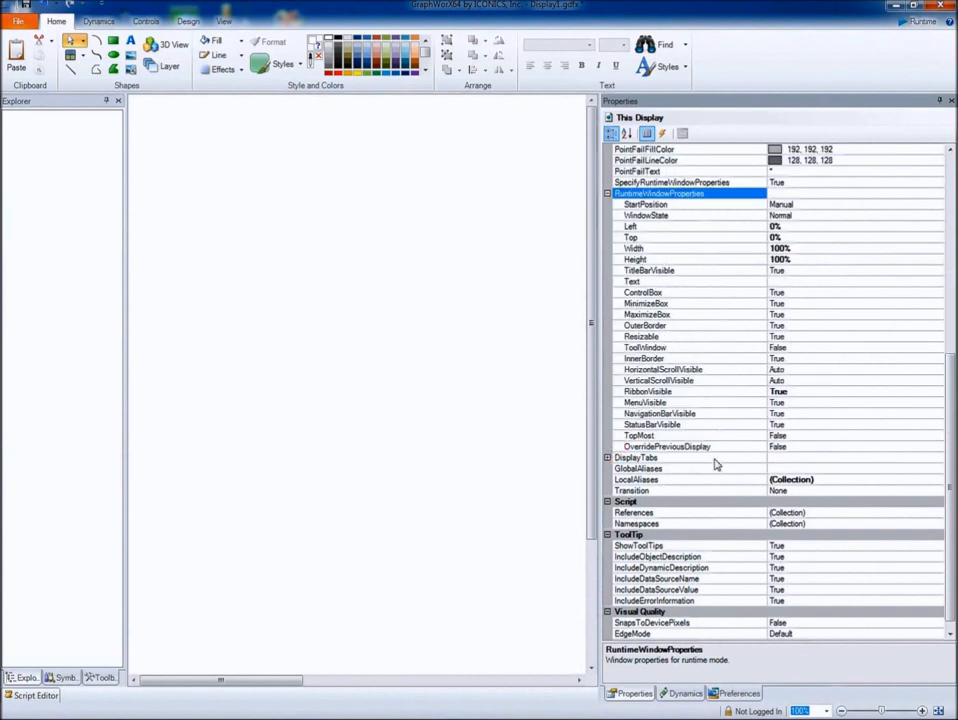
- Review the StartPosition options and set the runtime window's WindowState to Maximized
{"action": "left_click", "coordinate": [738, 207]}
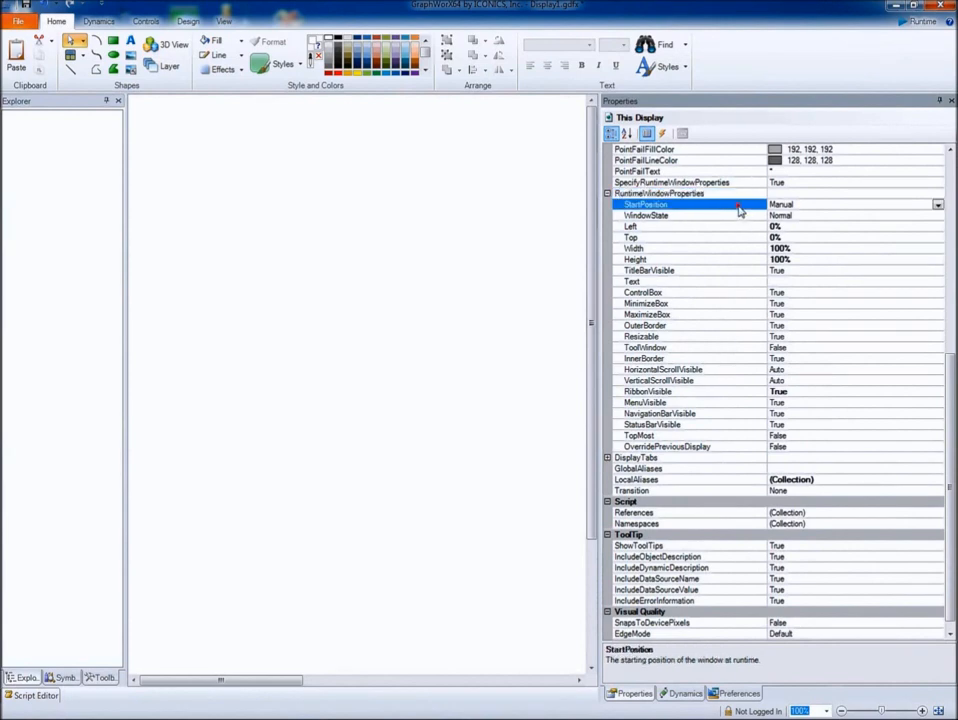
{"action": "left_click", "coordinate": [937, 205]}
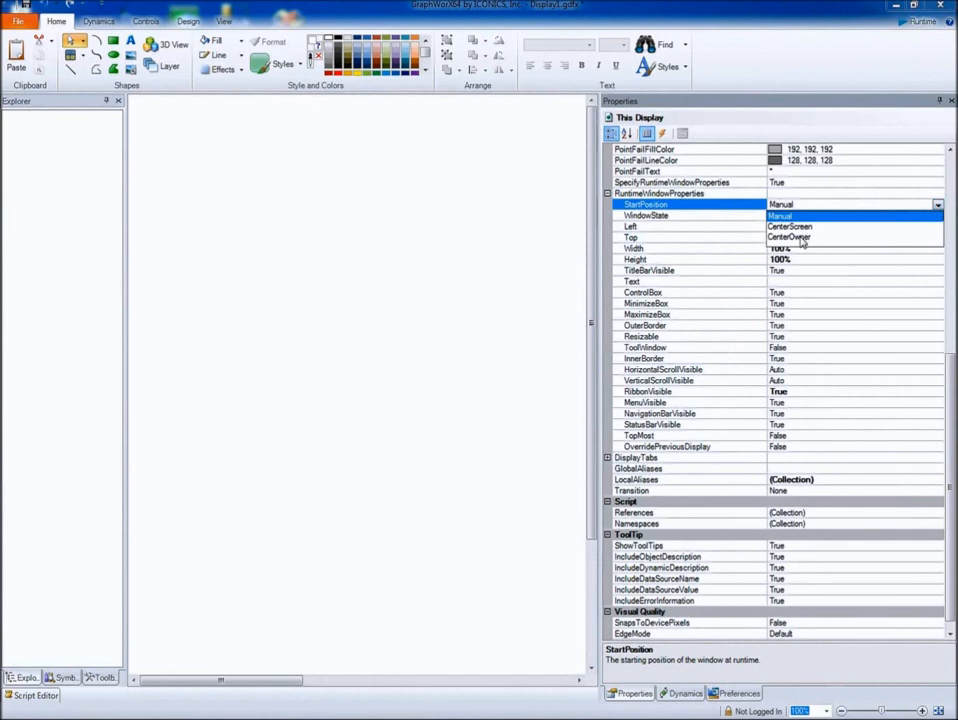
{"action": "left_click", "coordinate": [744, 212]}
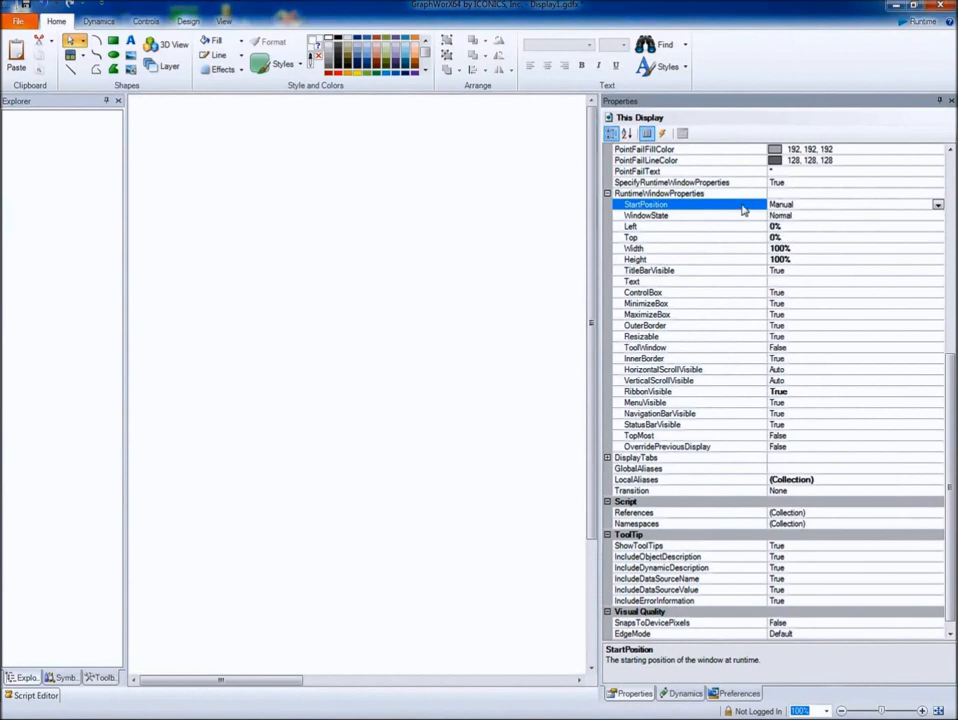
{"action": "left_click", "coordinate": [735, 217]}
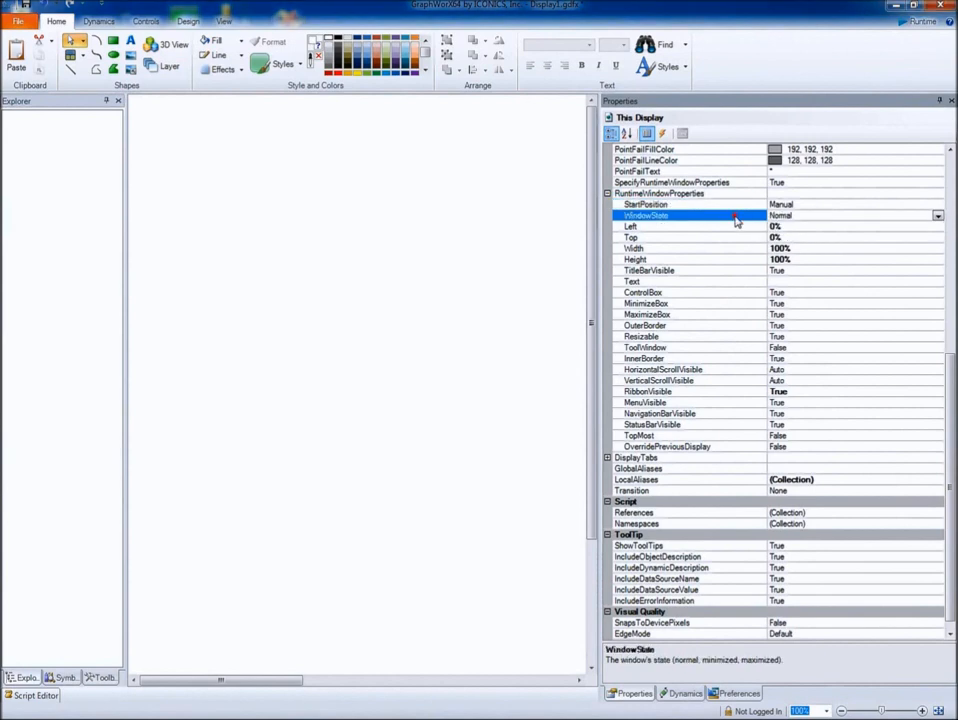
{"action": "left_click", "coordinate": [938, 216]}
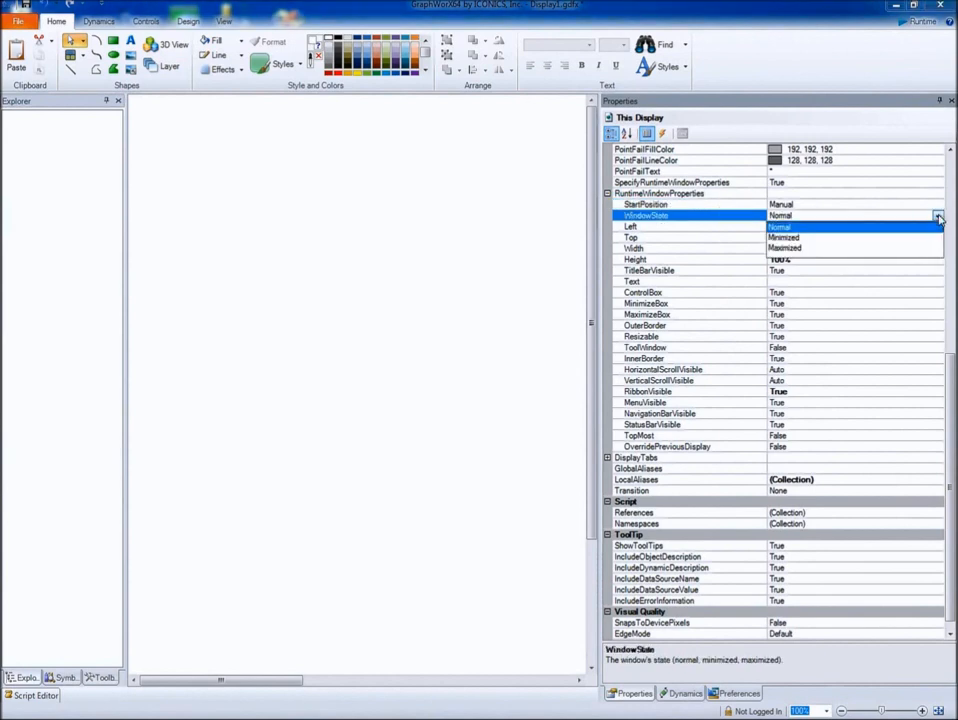
{"action": "left_click", "coordinate": [802, 251]}
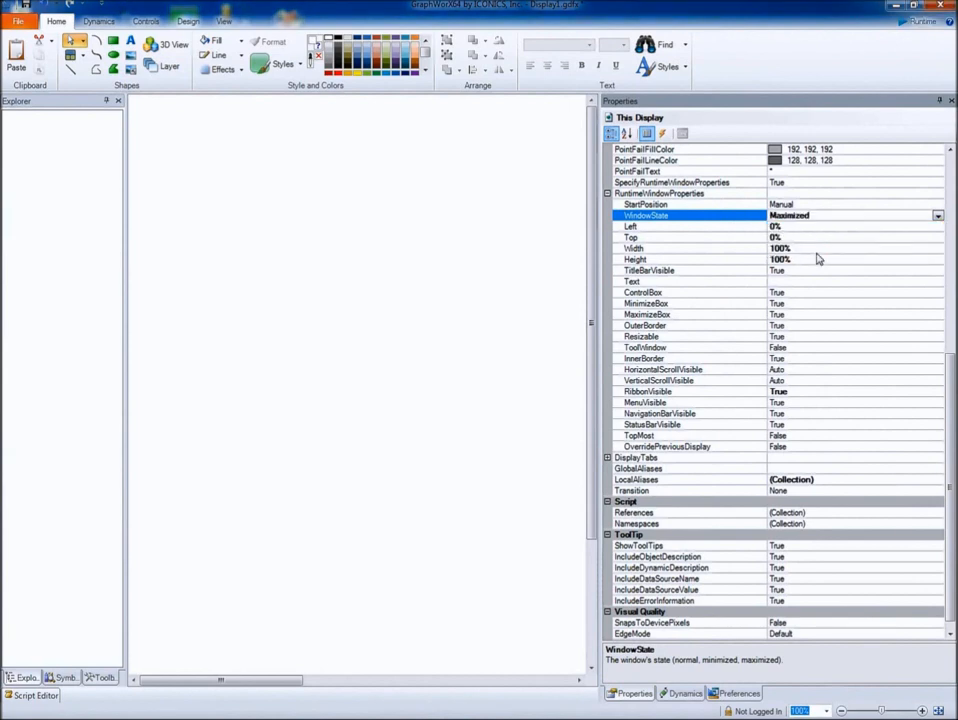
- Examine the runtime window's Left, Top, Width, Height, TitleBarVisible and Text properties, opening and closing the title text editor without an entry
{"action": "left_click", "coordinate": [710, 227]}
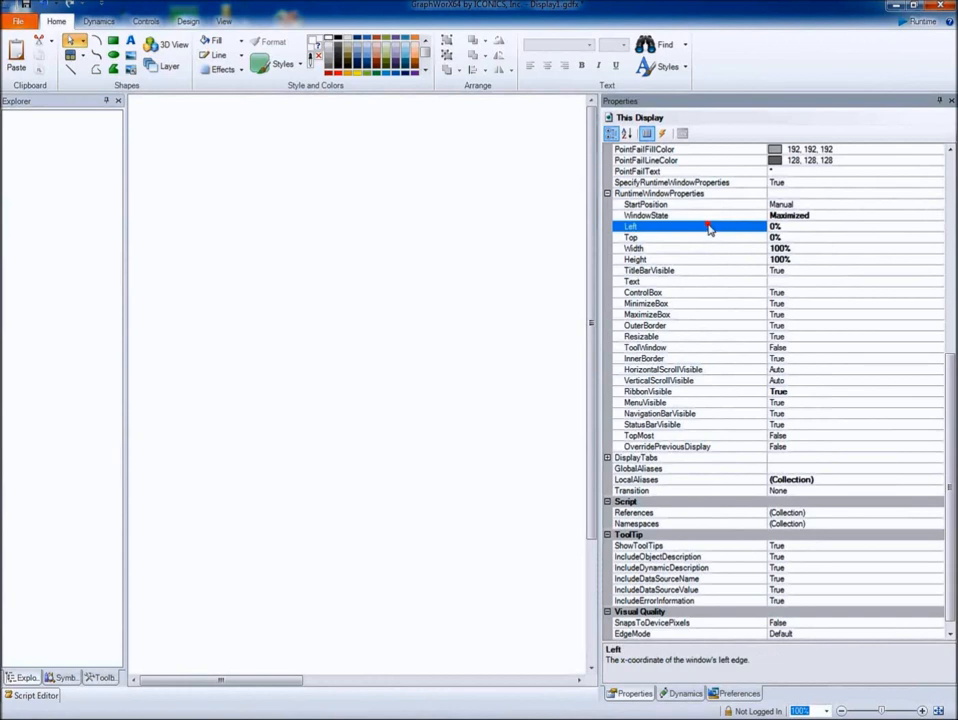
{"action": "left_click", "coordinate": [706, 238]}
{"action": "left_click", "coordinate": [701, 248]}
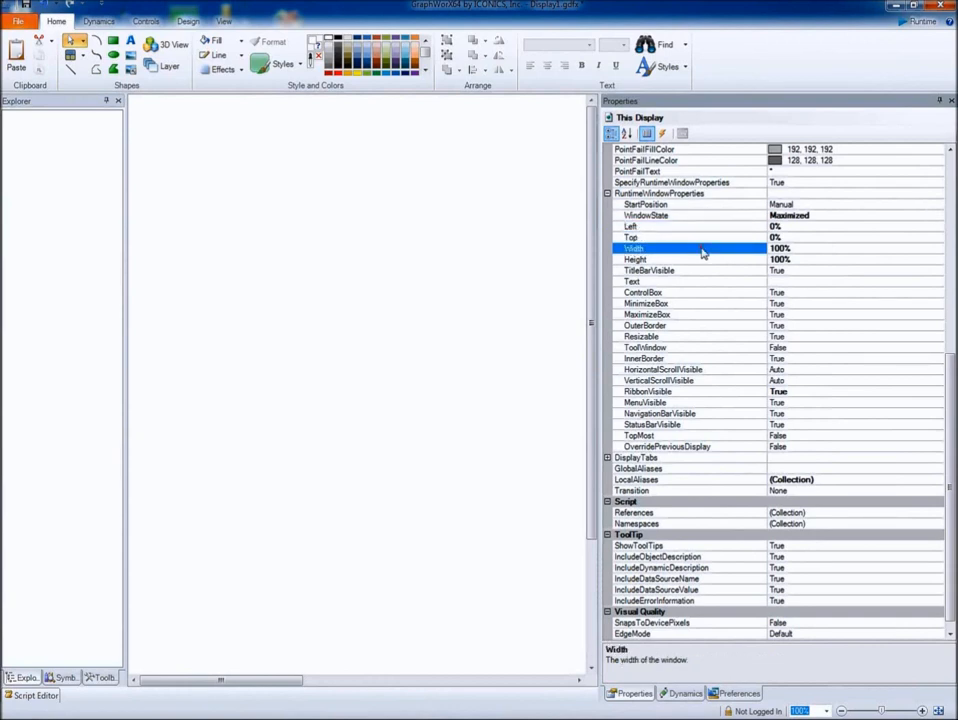
{"action": "left_click", "coordinate": [698, 260]}
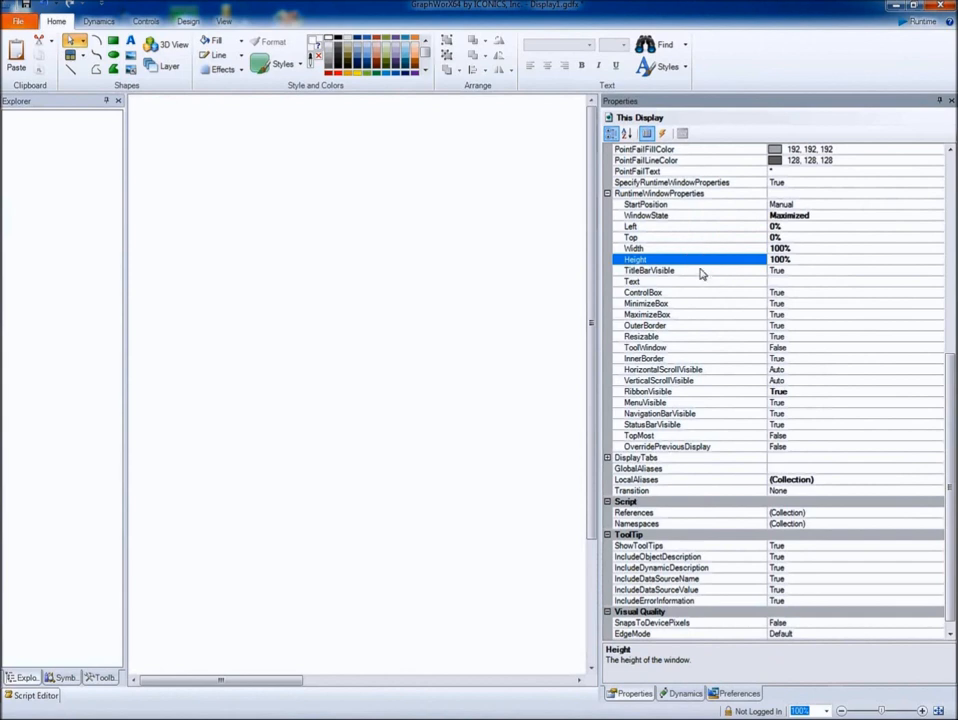
{"action": "left_click", "coordinate": [698, 270]}
{"action": "left_click", "coordinate": [712, 281]}
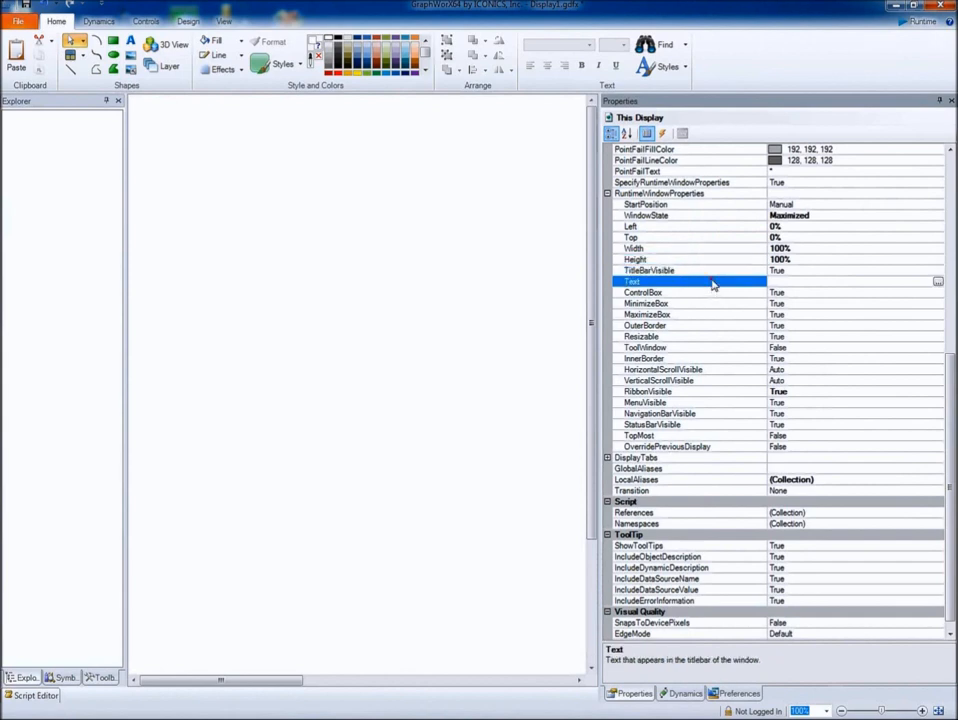
{"action": "left_click", "coordinate": [780, 283]}
{"action": "left_click", "coordinate": [937, 282]}
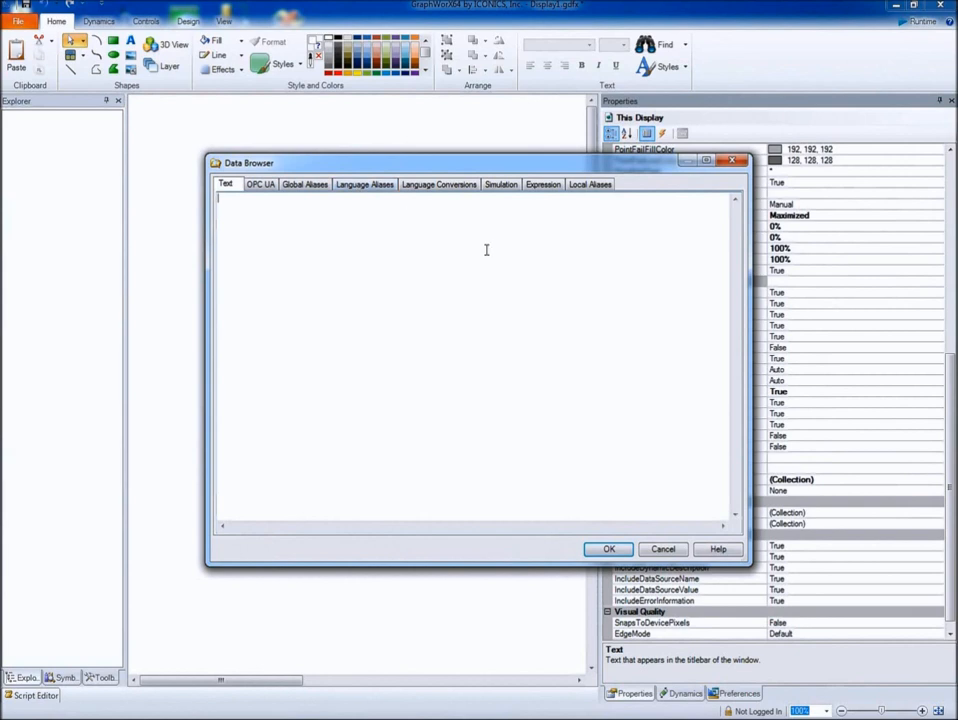
{"action": "left_click", "coordinate": [732, 161]}
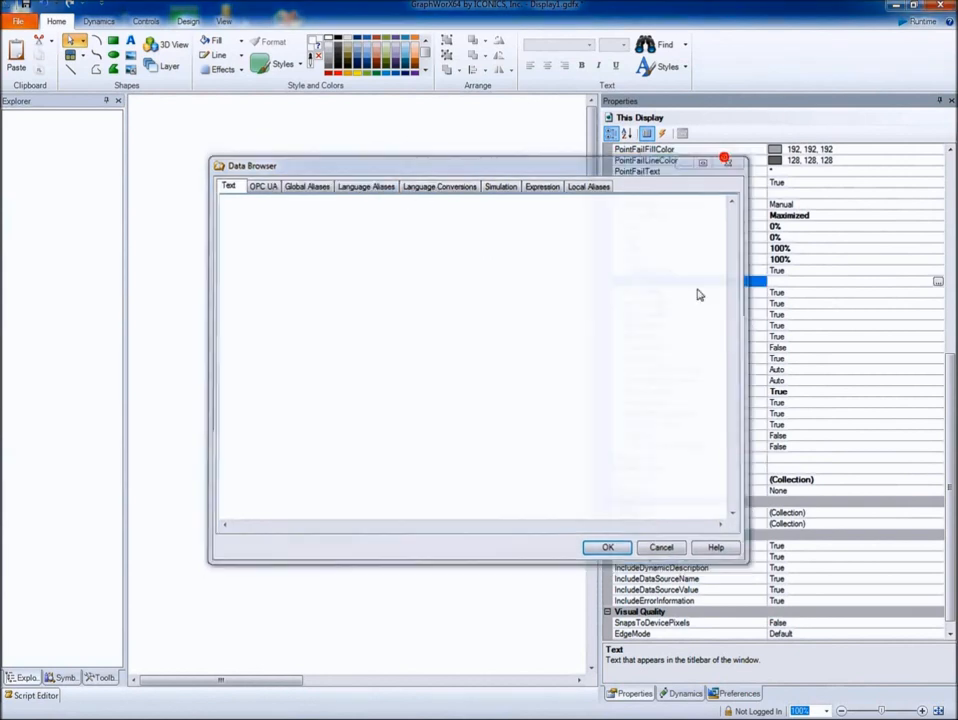
- Set the runtime window's ControlBox, MinimizeBox, MaximizeBox and TitleBarVisible properties to False
{"action": "left_click", "coordinate": [686, 292]}
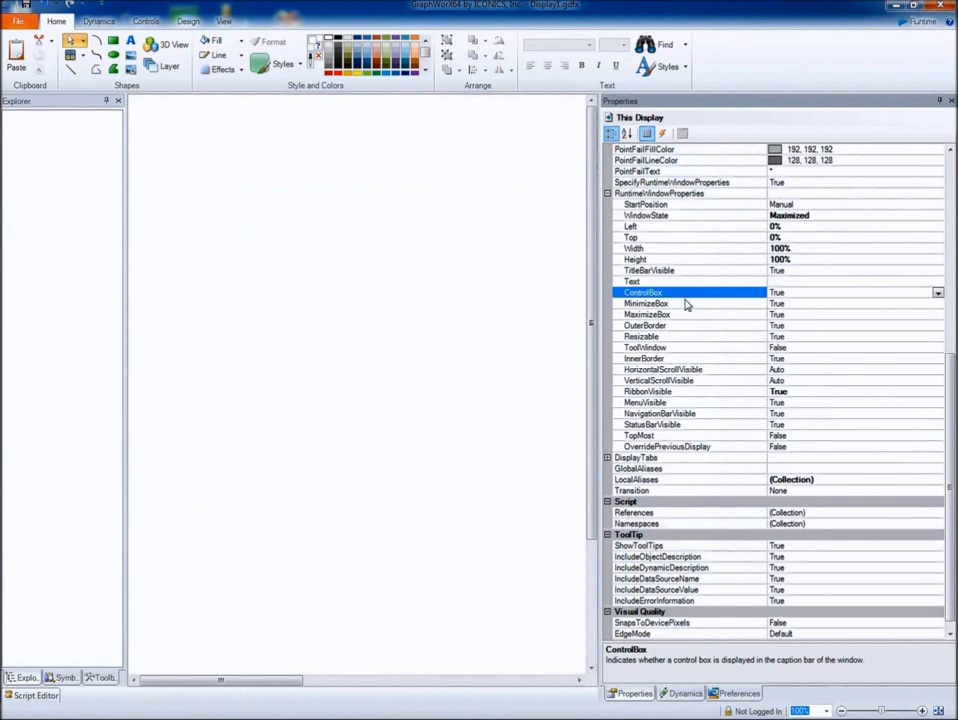
{"action": "left_click", "coordinate": [685, 304]}
{"action": "left_click", "coordinate": [686, 315]}
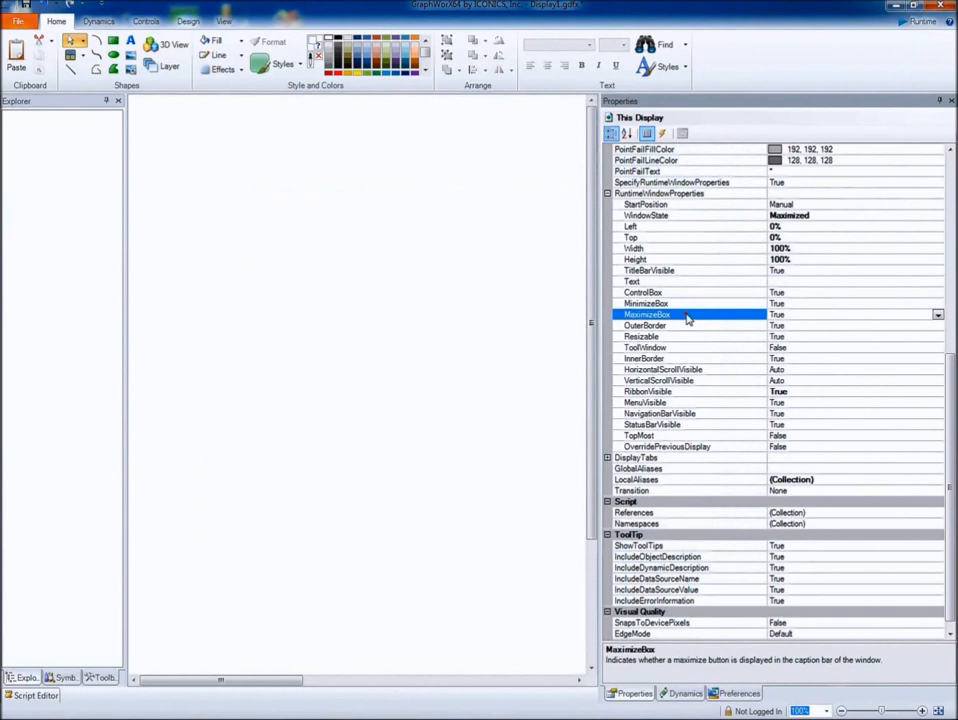
{"action": "left_click", "coordinate": [689, 293]}
{"action": "double_click", "coordinate": [689, 293]}
{"action": "double_click", "coordinate": [690, 304]}
{"action": "double_click", "coordinate": [694, 315]}
{"action": "double_click", "coordinate": [689, 271]}
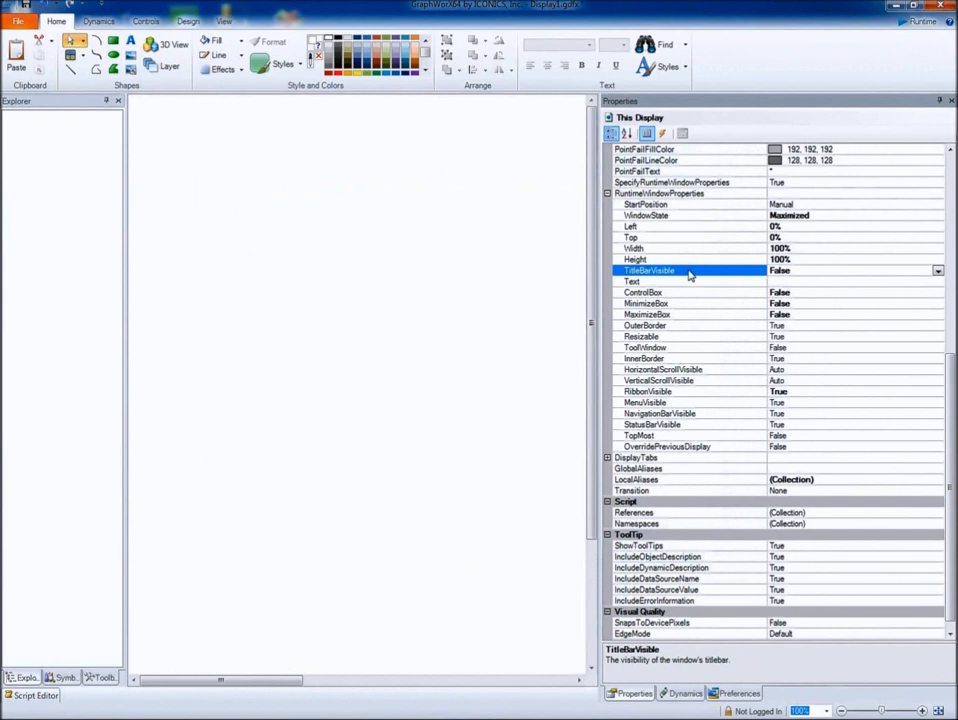
- Set OuterBorder, Resizable and InnerBorder to False, and HorizontalScrollVisible and VerticalScrollVisible to Hidden
{"action": "double_click", "coordinate": [700, 326]}
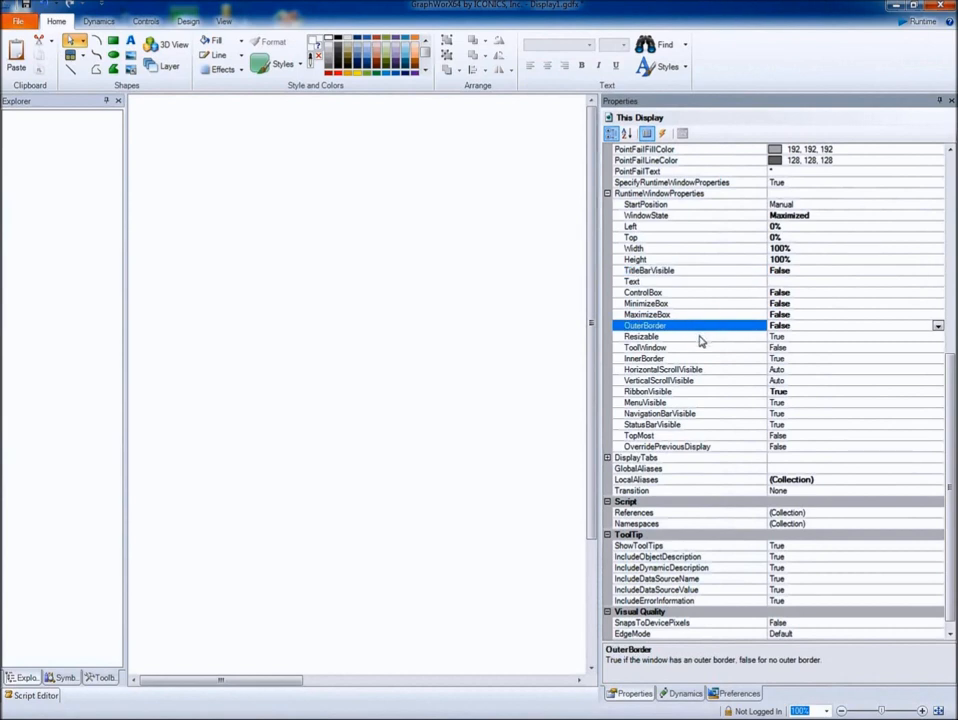
{"action": "left_click", "coordinate": [700, 337]}
{"action": "double_click", "coordinate": [700, 341]}
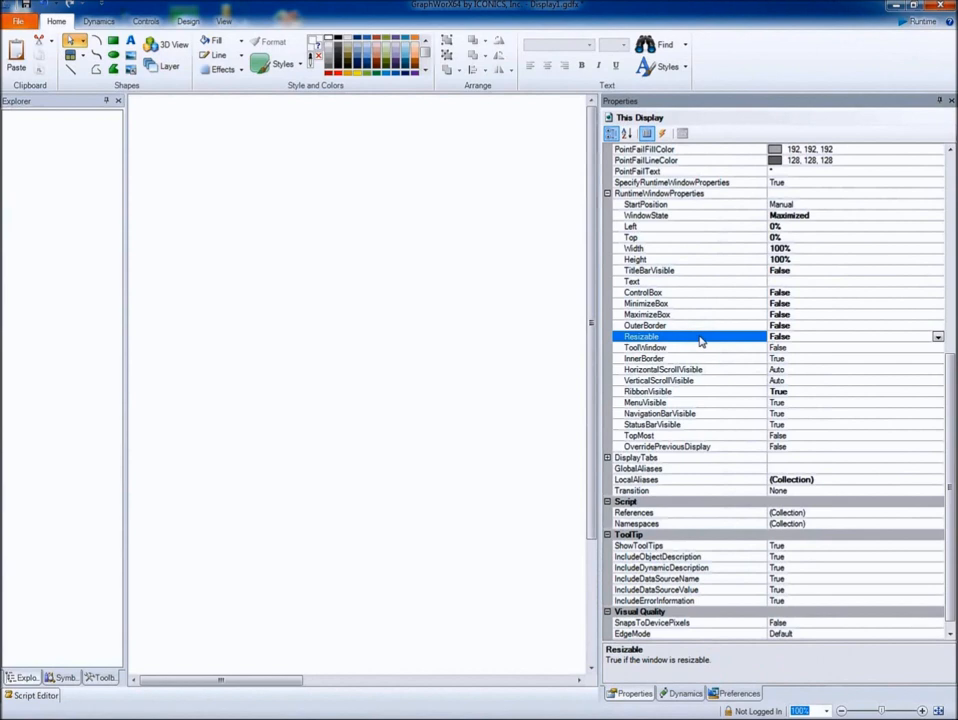
{"action": "left_click", "coordinate": [676, 349]}
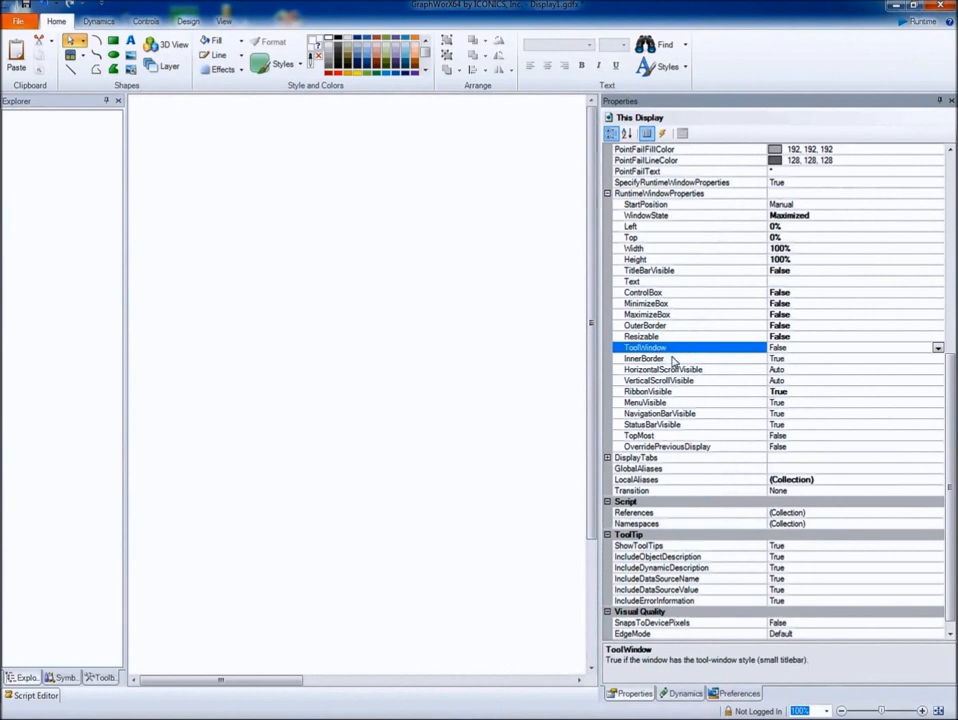
{"action": "double_click", "coordinate": [671, 358]}
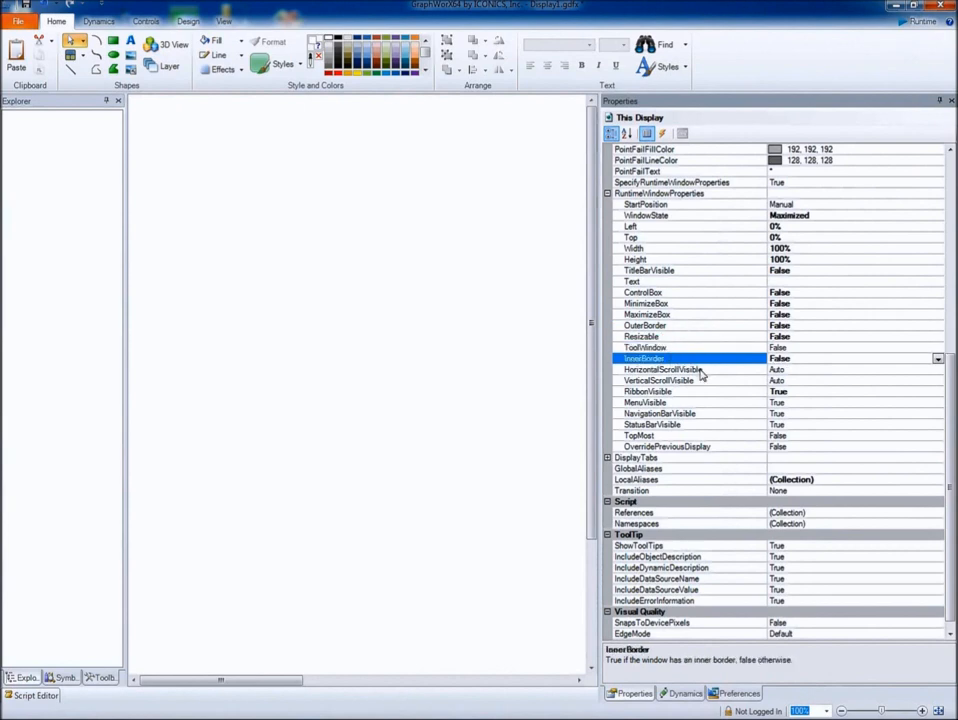
{"action": "double_click", "coordinate": [701, 370]}
{"action": "double_click", "coordinate": [700, 381]}
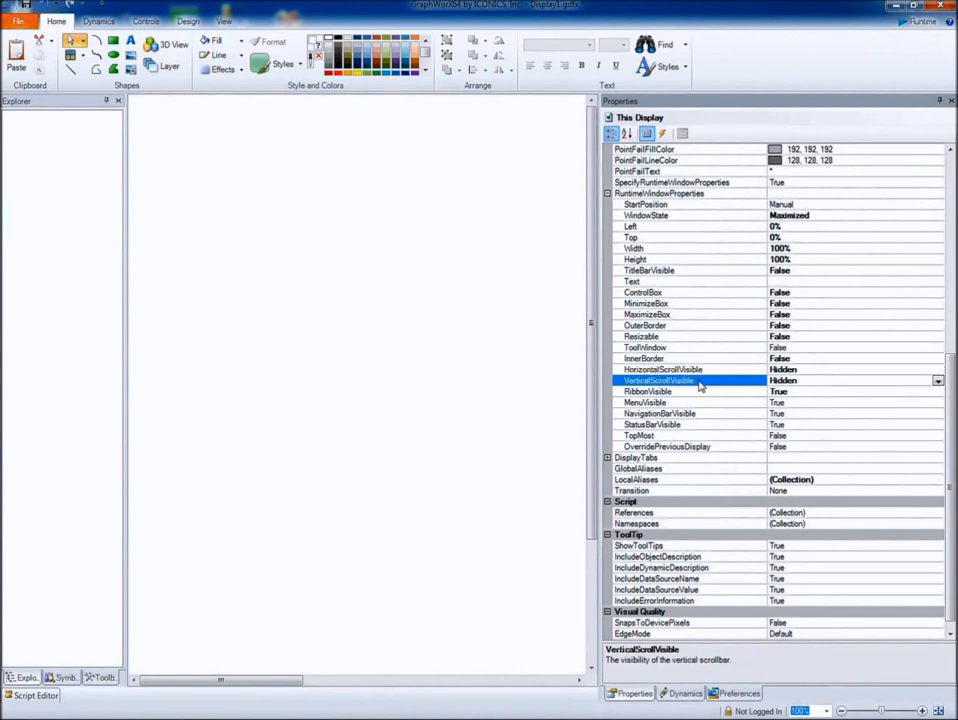
- Set RibbonVisible, MenuVisible, NavigationBarVisible and StatusBarVisible to False, and review the TopMost and OverridePreviousDisplay properties
{"action": "double_click", "coordinate": [690, 392]}
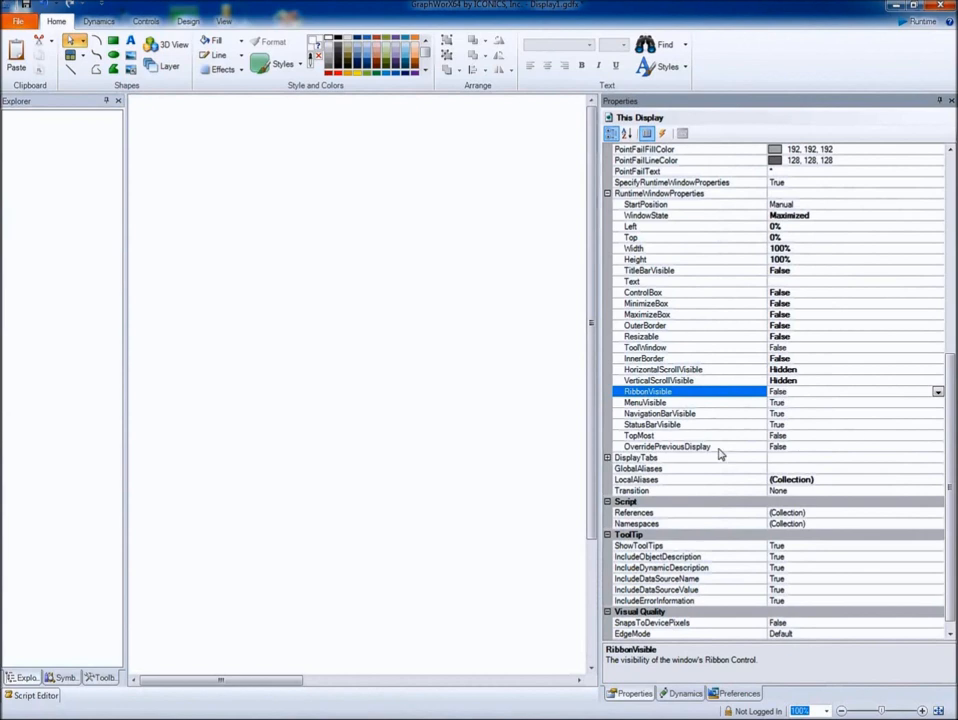
{"action": "double_click", "coordinate": [695, 403]}
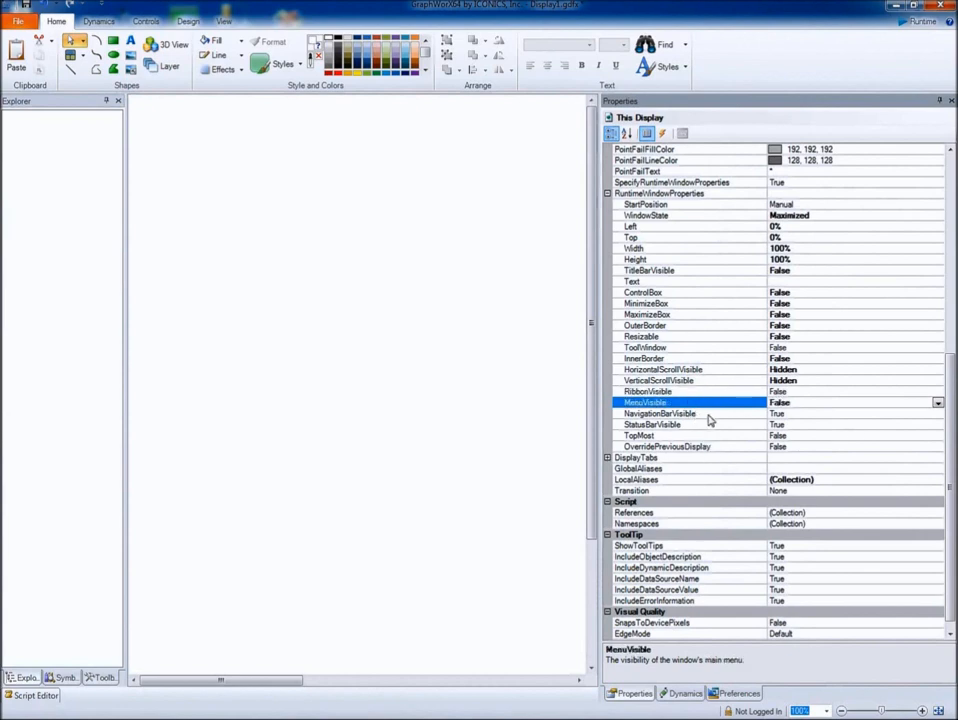
{"action": "left_click", "coordinate": [708, 416]}
{"action": "double_click", "coordinate": [708, 418]}
{"action": "double_click", "coordinate": [709, 426]}
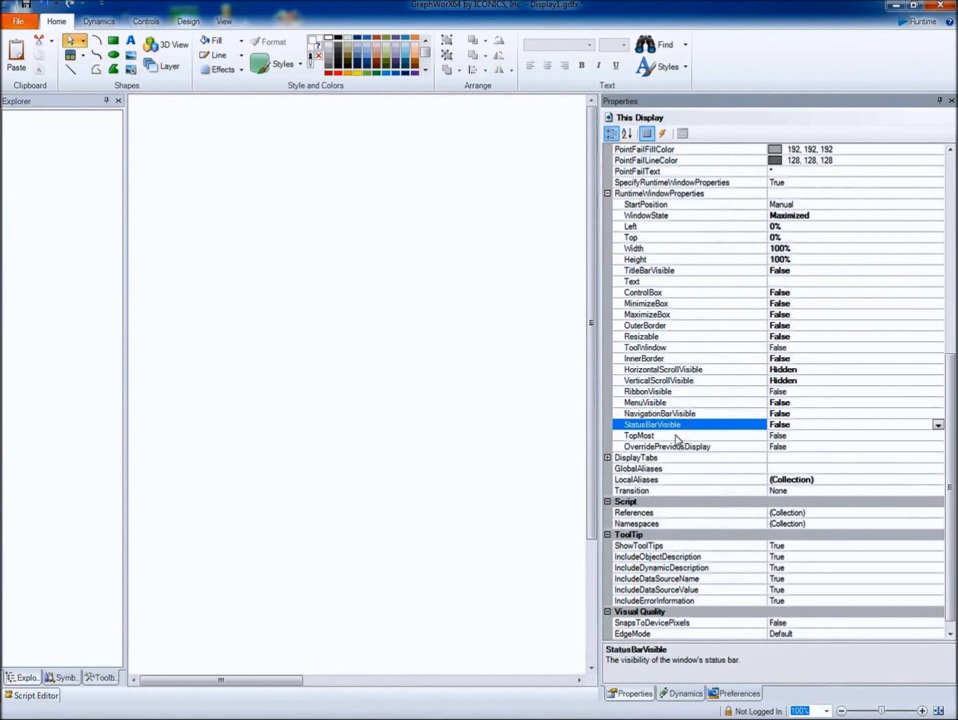
{"action": "left_click", "coordinate": [672, 435]}
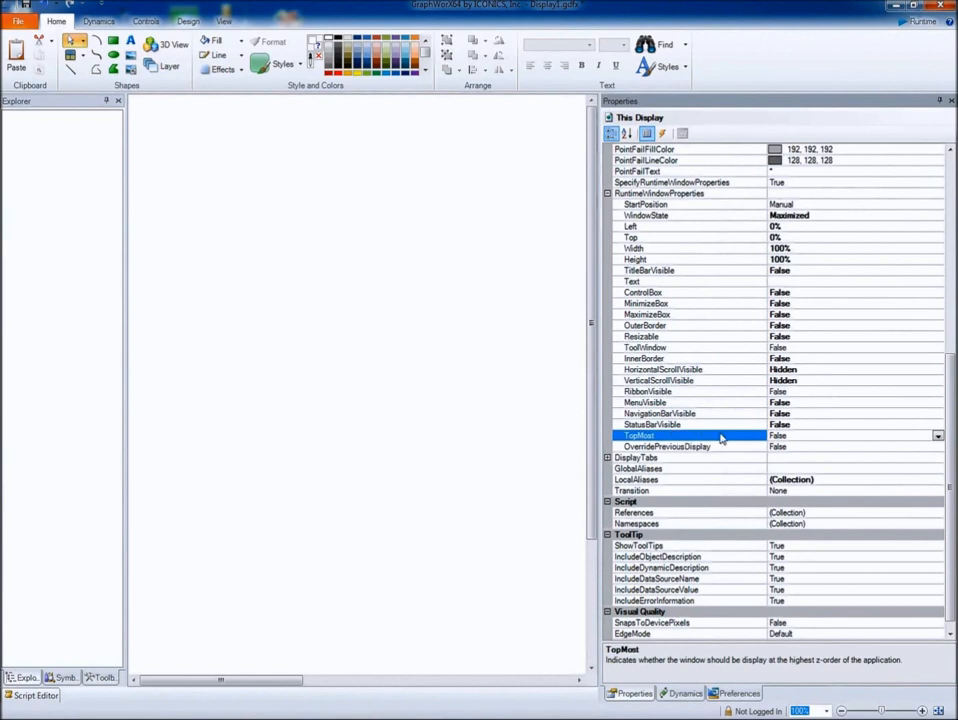
{"action": "left_click", "coordinate": [717, 447]}
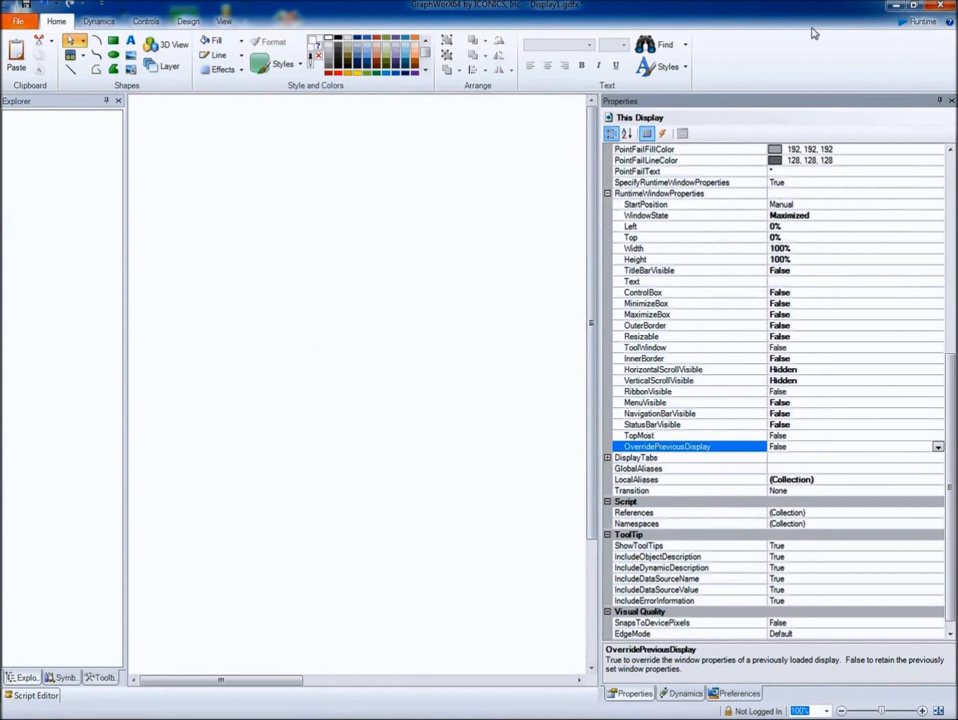
- Preview the display in runtime mode, and return to configuration mode by showing the main menu
{"action": "left_click", "coordinate": [910, 24]}
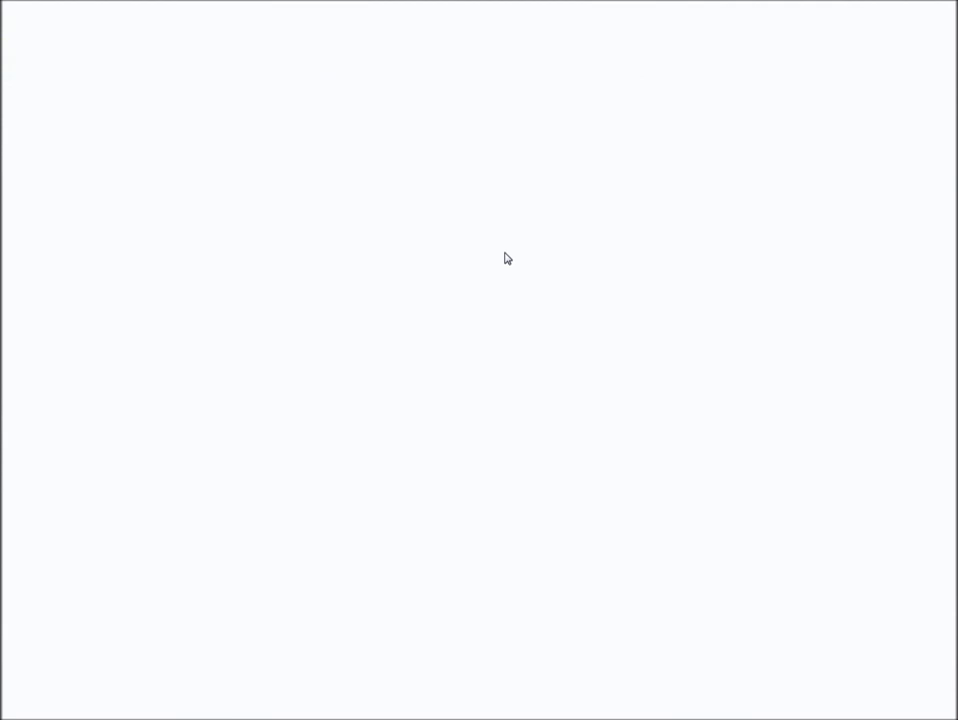
{"action": "right_click", "coordinate": [457, 145]}
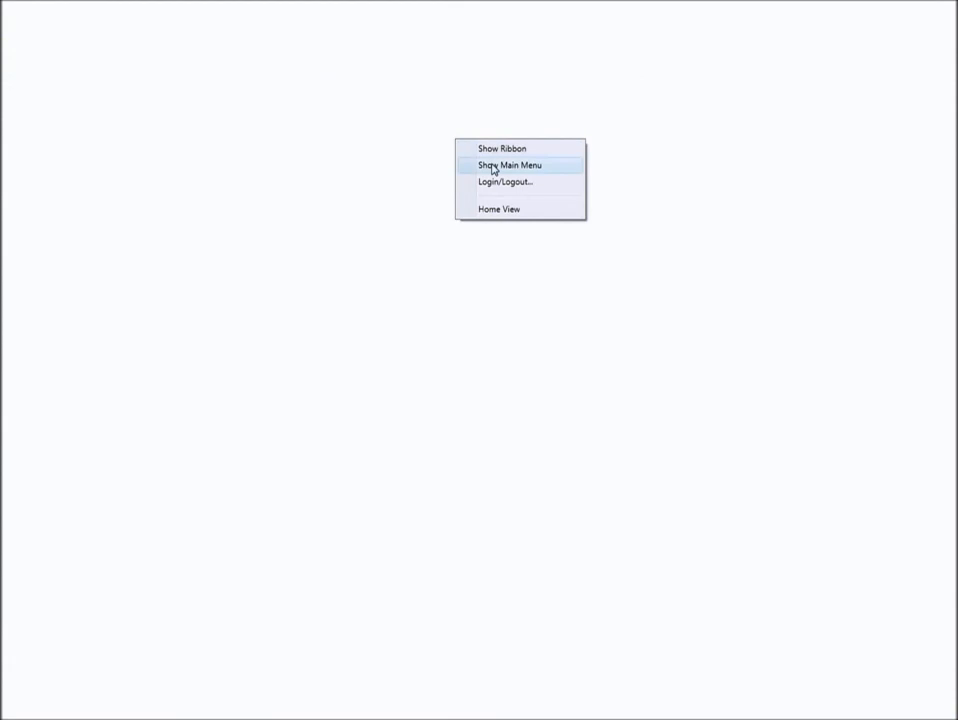
{"action": "left_click", "coordinate": [492, 167]}
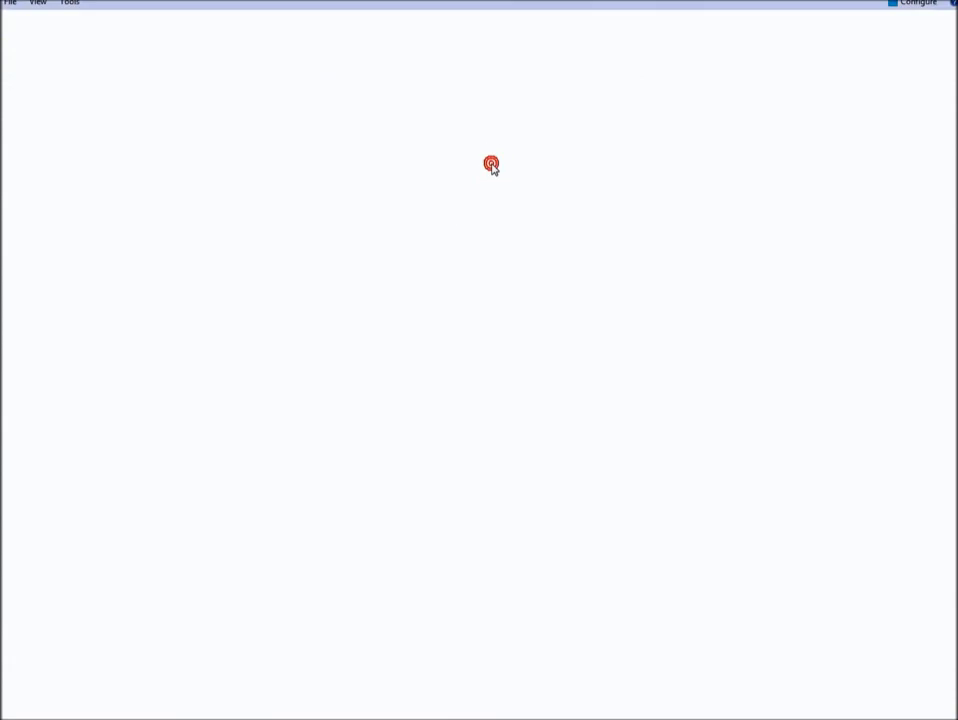
{"action": "left_click", "coordinate": [909, 5]}
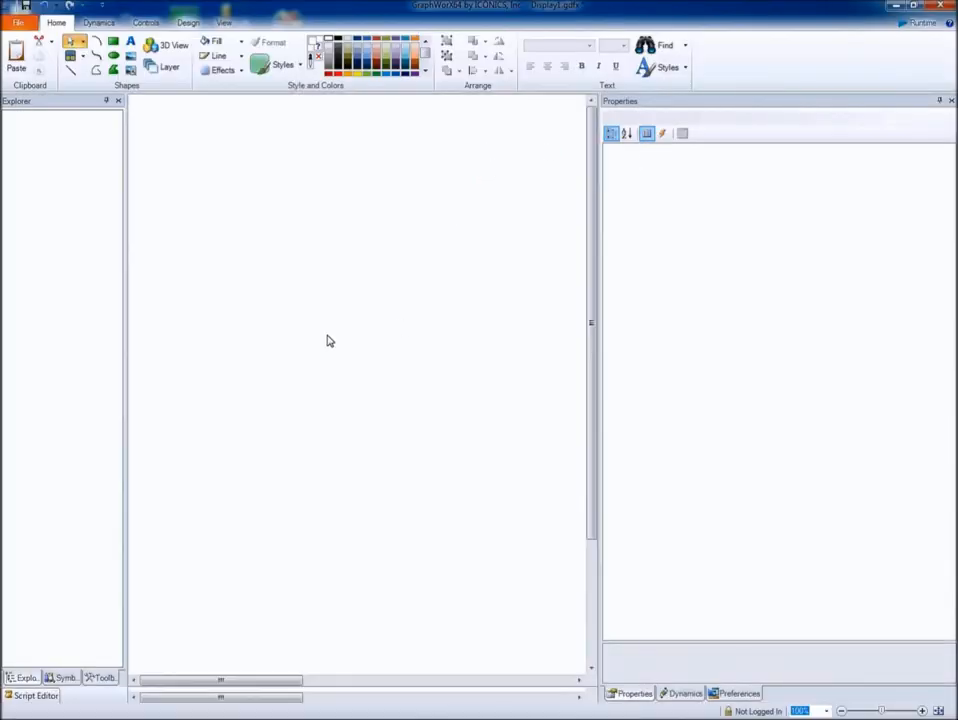